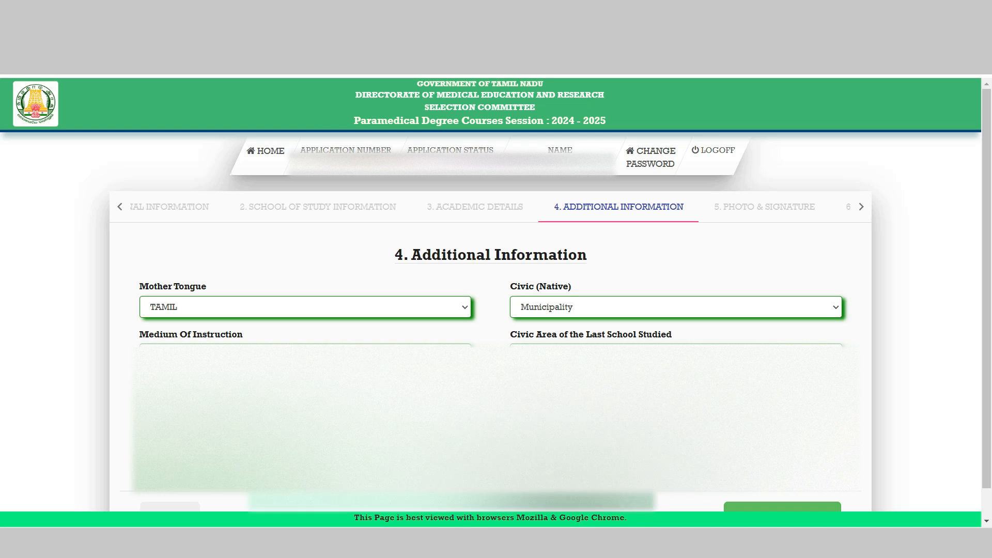
Go back from Additional Information to Personal Information, review the community certificate, address and special reservation details, and save that section
scroll(491, 362, "down", 1)
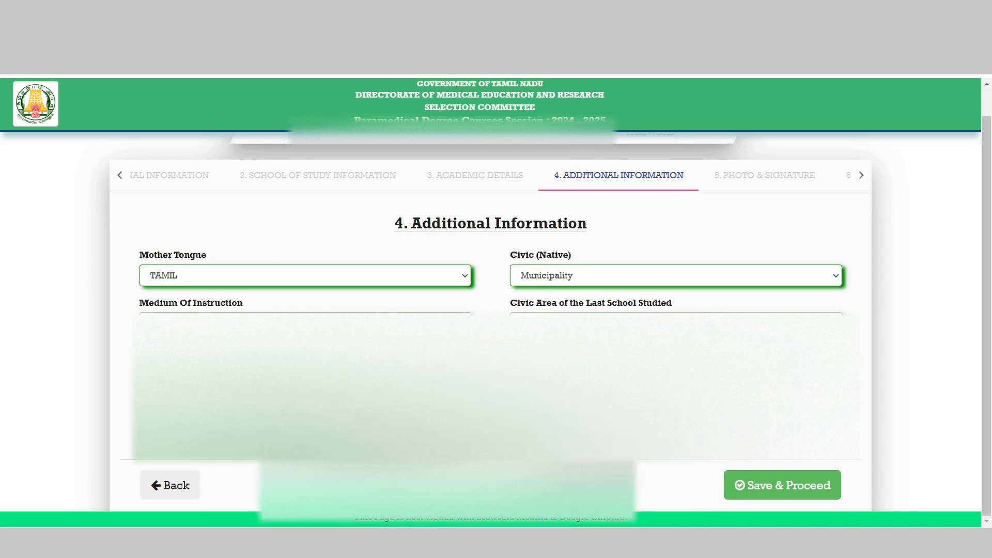
scroll(491, 361, "up", 1)
scroll(490, 336, "down", 1)
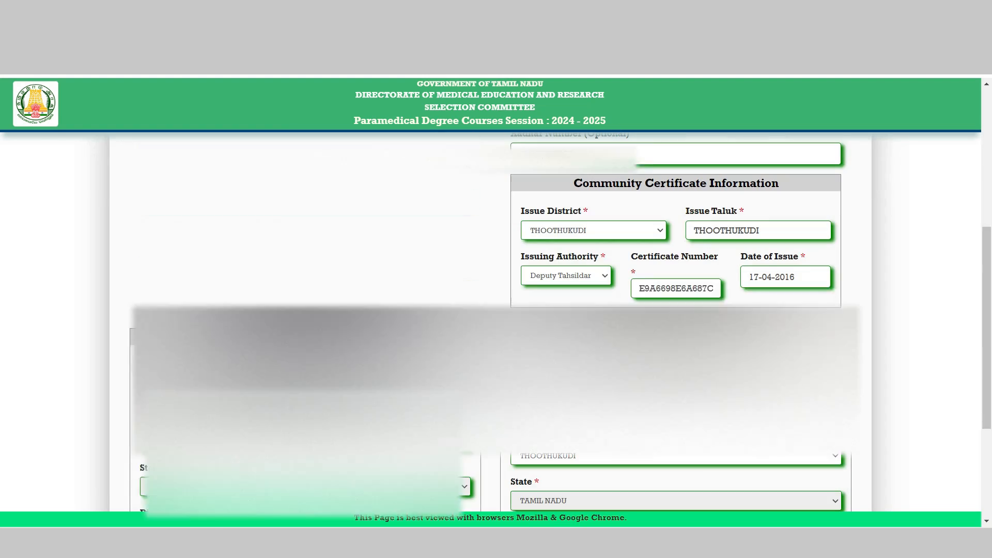
scroll(491, 321, "up", 6)
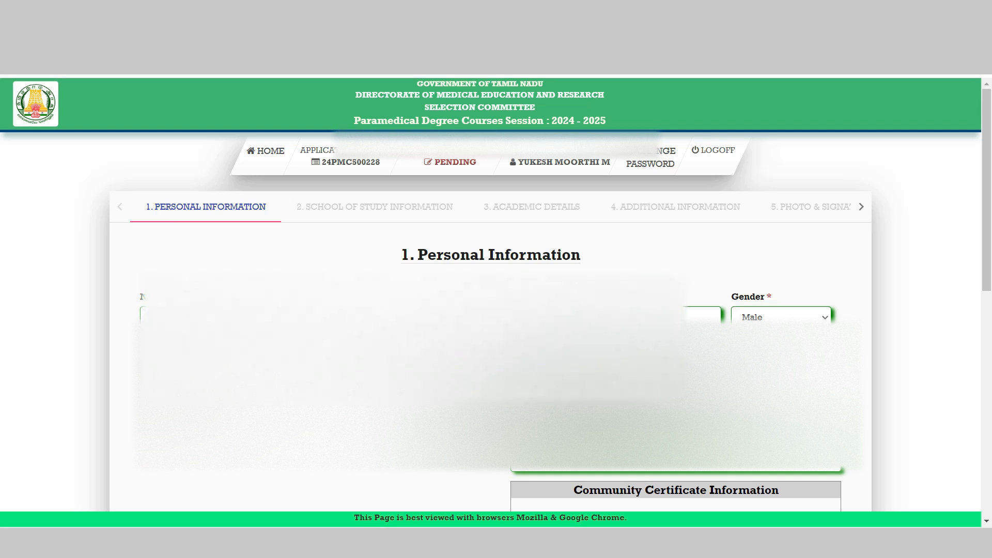
scroll(490, 320, "down", 3)
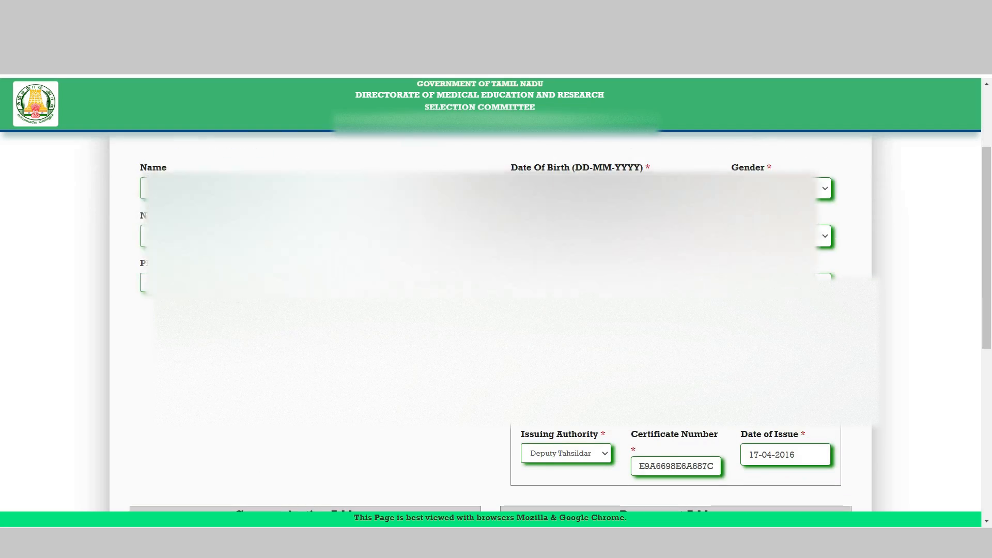
scroll(491, 320, "down", 3)
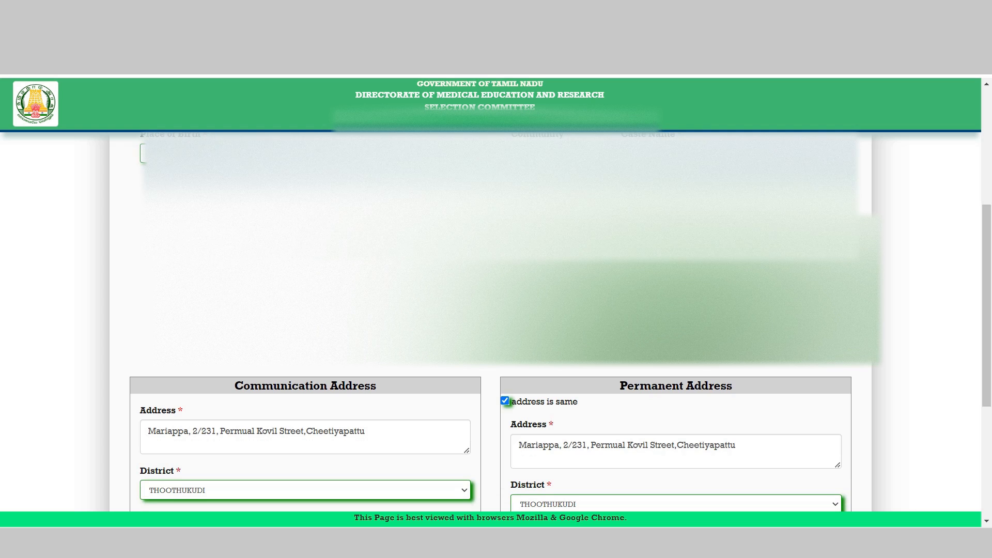
scroll(491, 320, "down", 6)
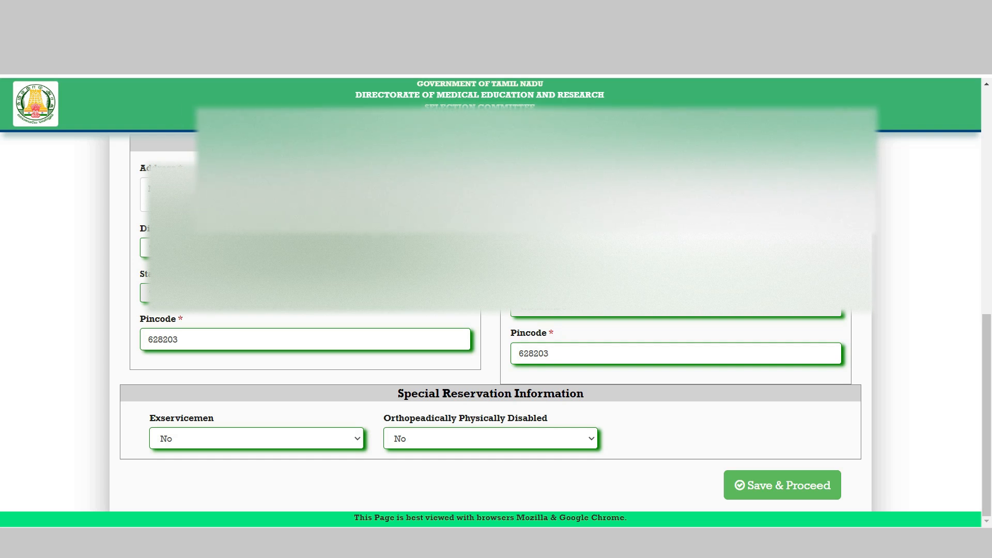
left_click(782, 486)
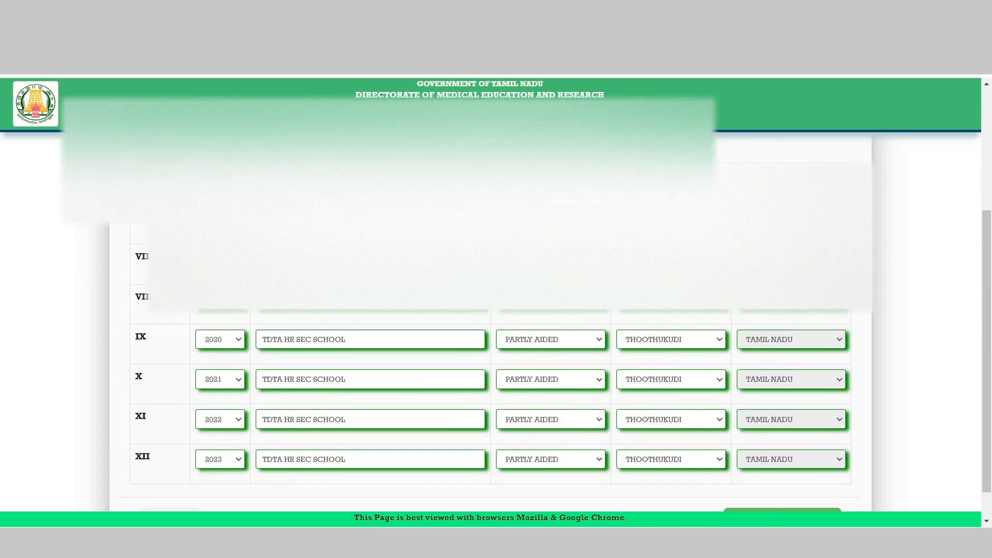
Check the school rows through class XII, save School of Study Information, and review the subject marks in Academic Details
scroll(490, 321, "up", 4)
scroll(490, 321, "down", 5)
left_click(782, 486)
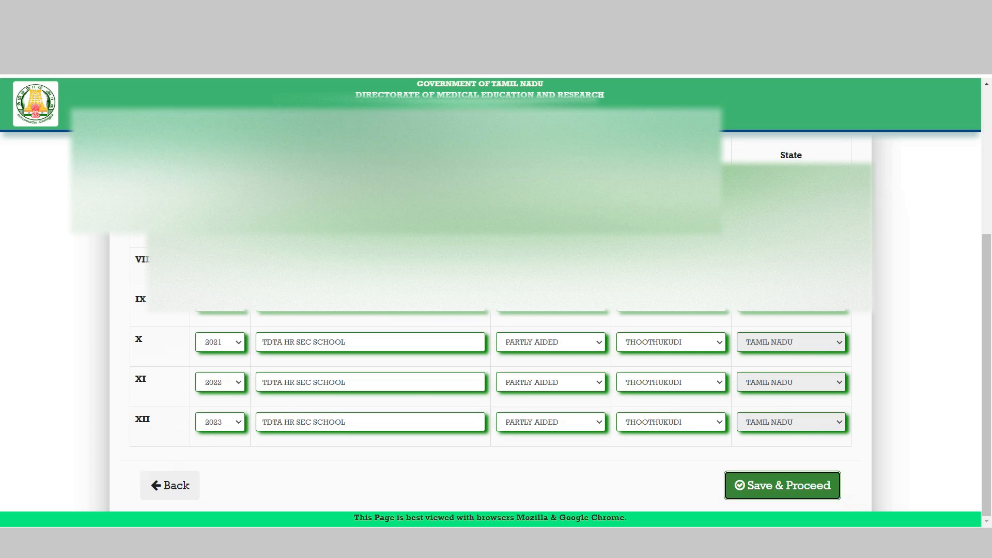
scroll(490, 320, "down", 5)
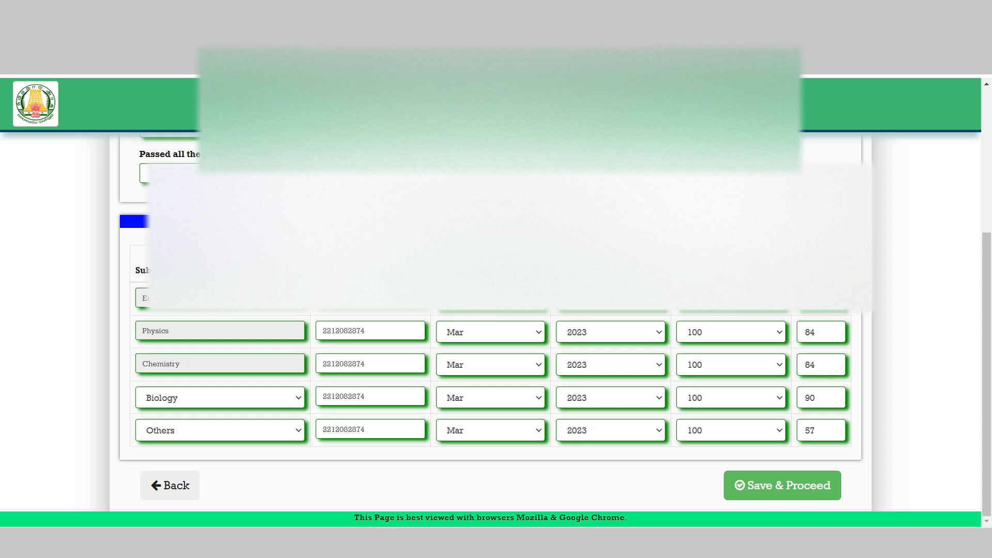
scroll(491, 295, "up", 5)
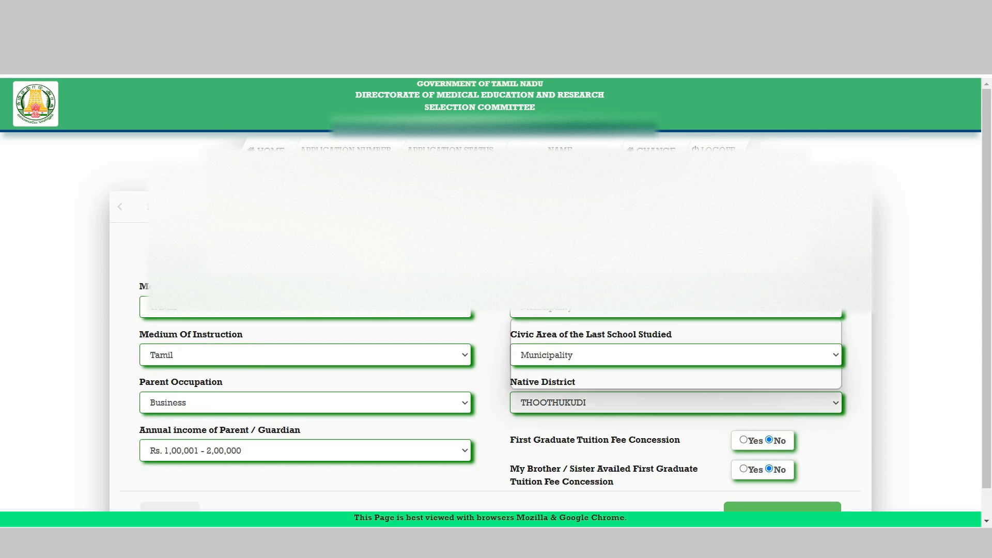
Look through the available Civic (Native) options in Additional Information without changing the selection
key("alt+Down")
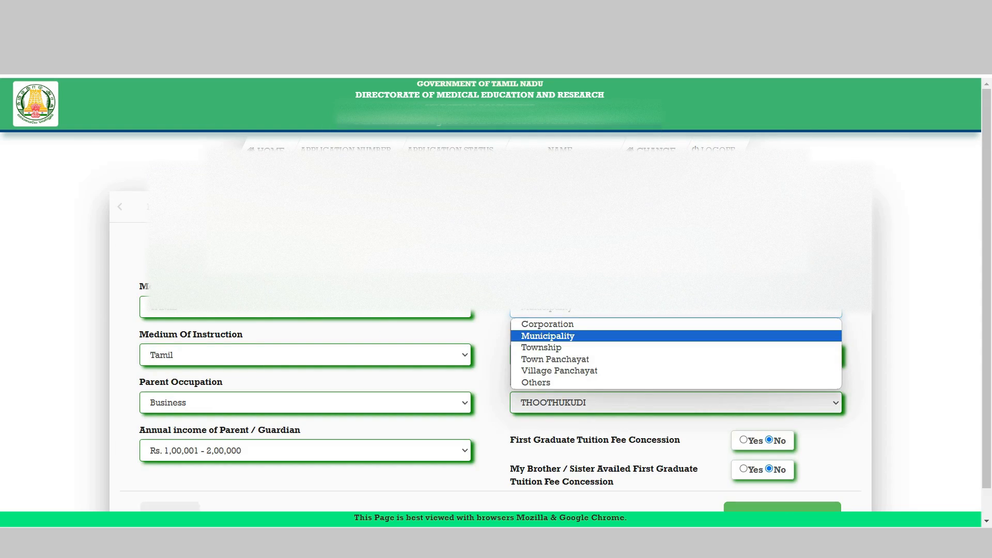
key("Down")
key("Down")
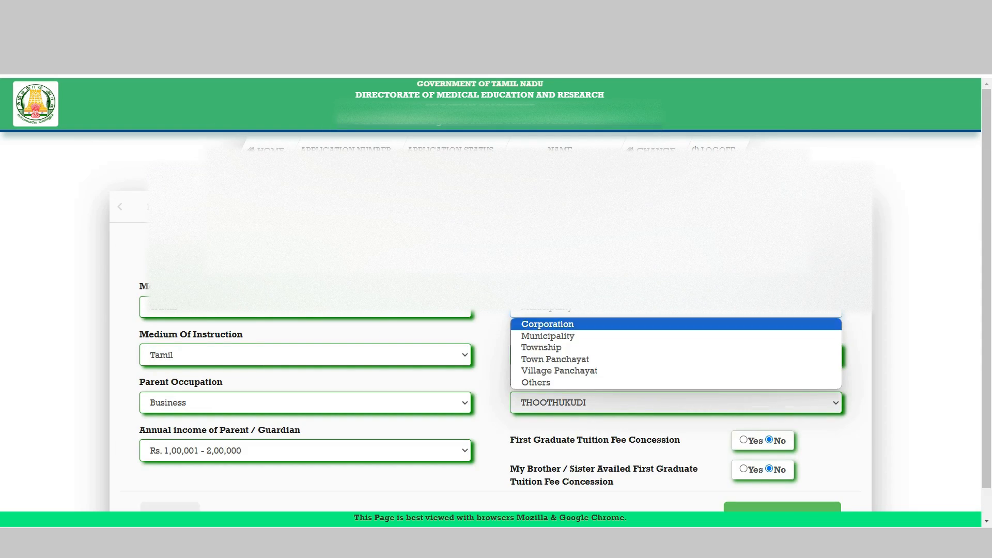
key("Escape")
scroll(490, 331, "down", 1)
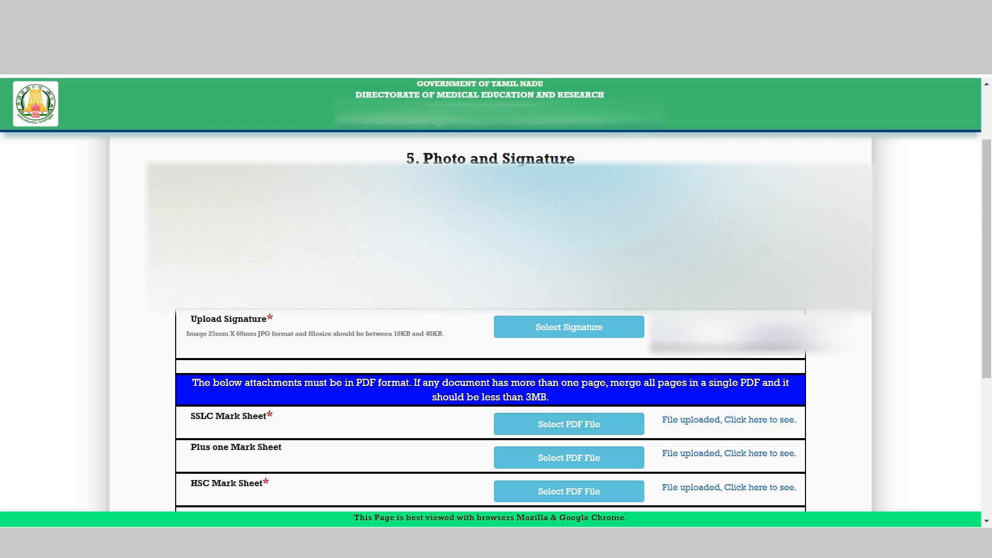
Upload the candidate's passport-style photo as the application photograph and check its preview
left_click(569, 187)
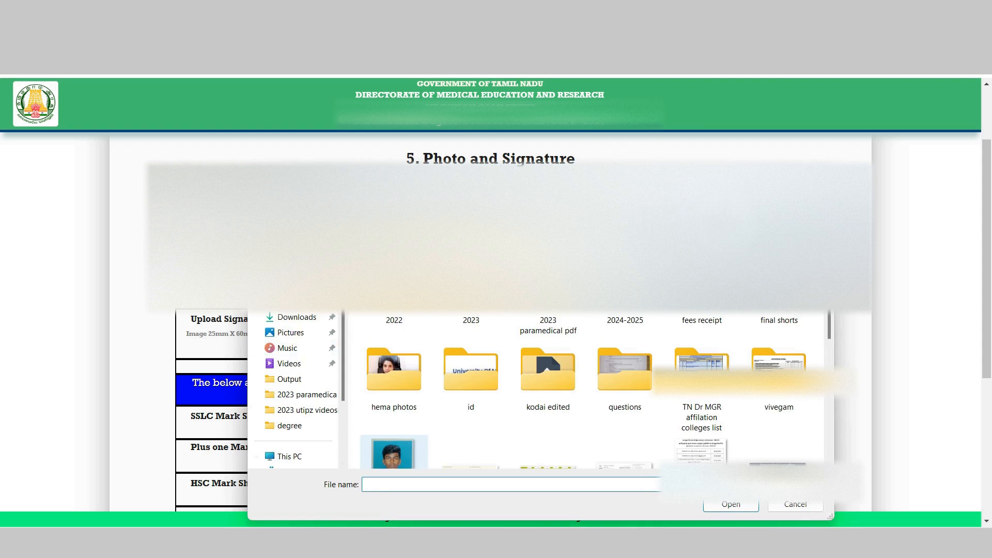
double_click(393, 453)
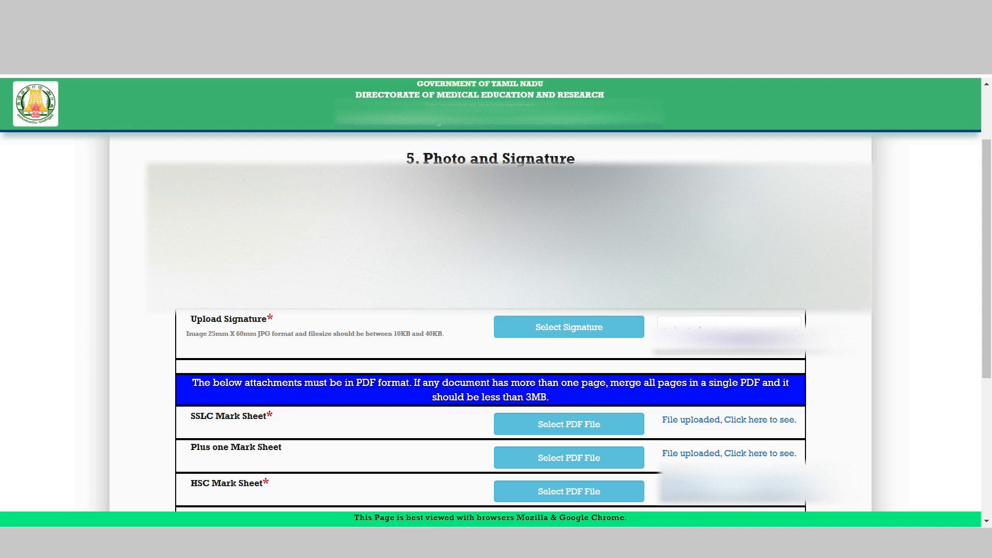
scroll(568, 331, "down", 2)
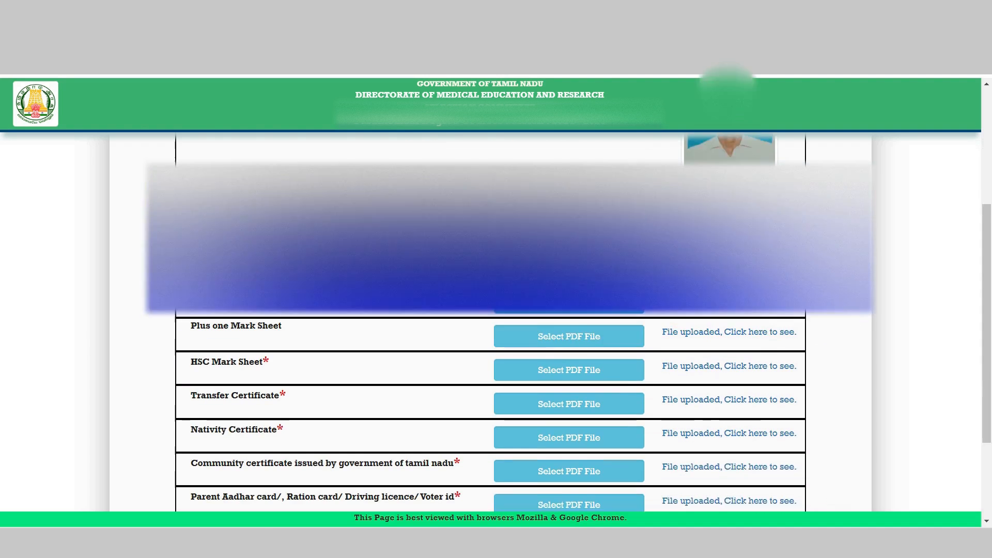
scroll(569, 331, "up", 3)
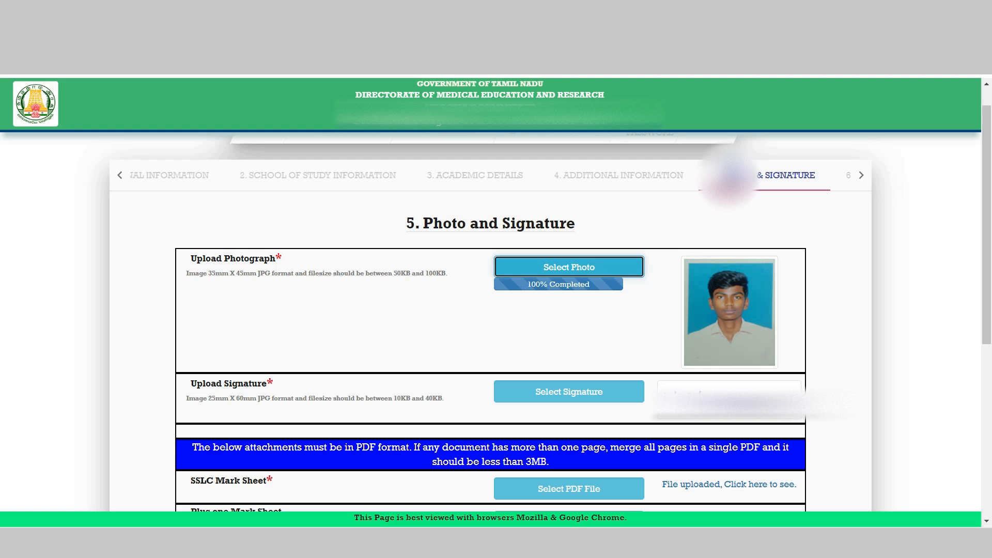
Open the uploaded SSLC Mark Sheet PDF to check its contents, close it, and look over the remaining attachments
scroll(568, 330, "down", 5)
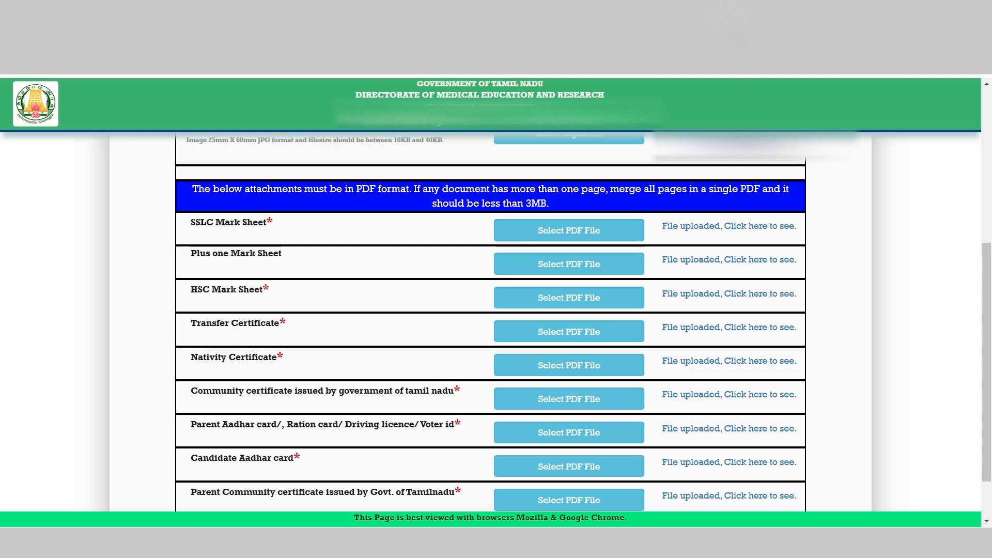
left_click(729, 226)
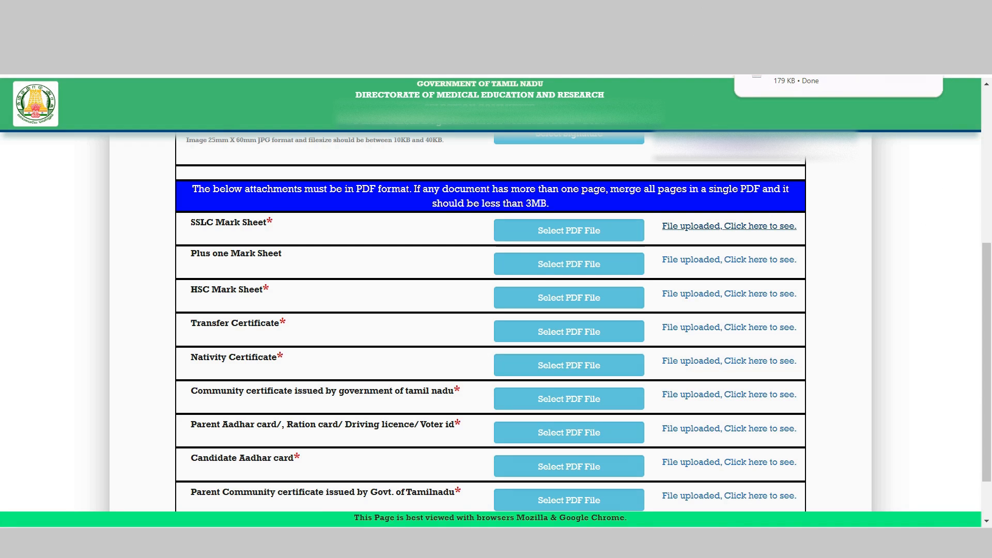
left_click(816, 80)
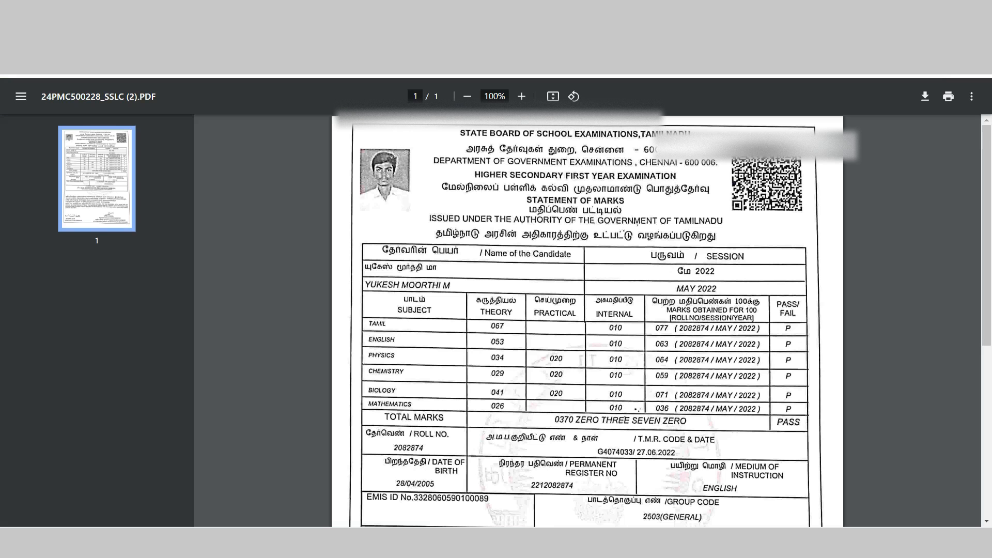
key("ctrl+w")
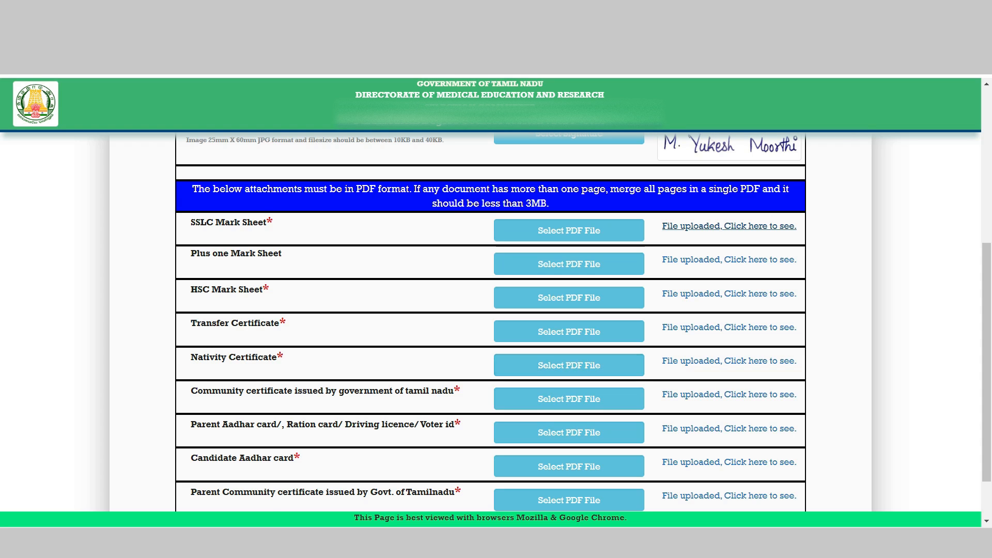
scroll(568, 364, "down", 2)
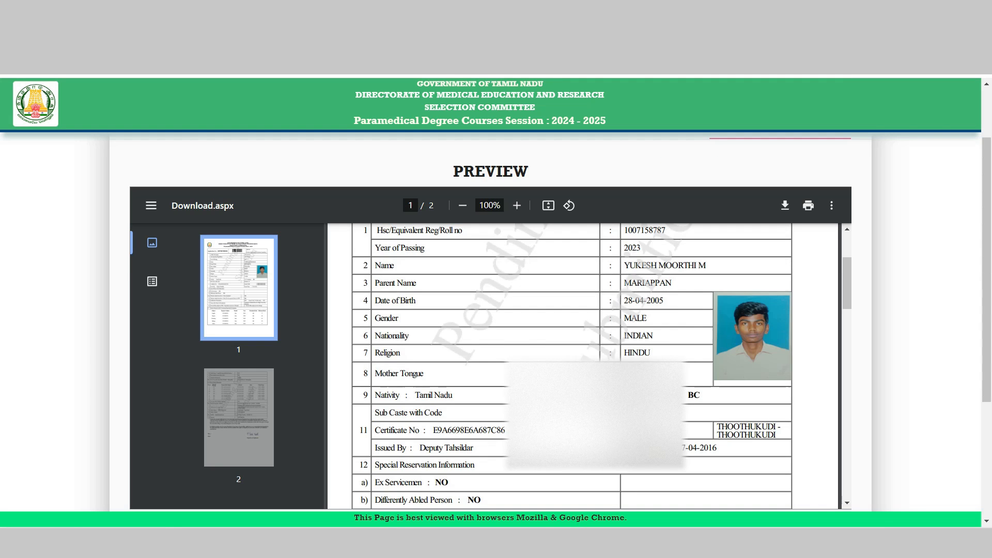
Review both pages of the application preview and the two declarations below it
scroll(583, 366, "down", 10)
scroll(583, 366, "down", 8)
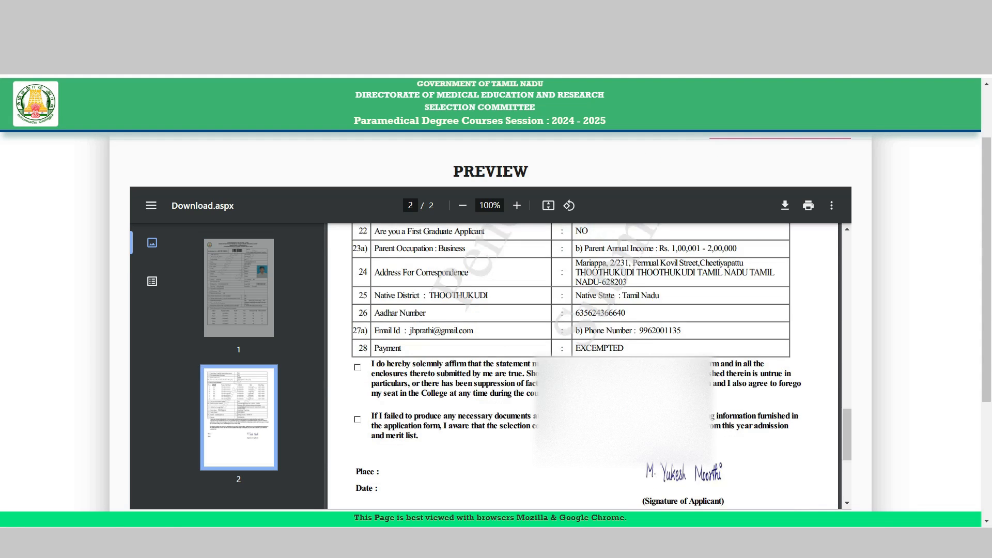
scroll(583, 366, "down", 4)
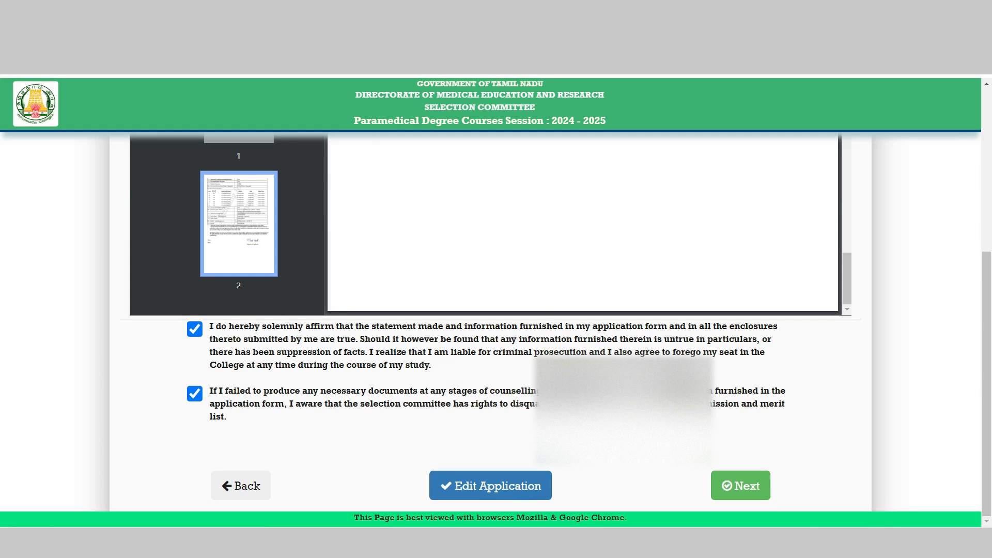
scroll(490, 320, "up", 5)
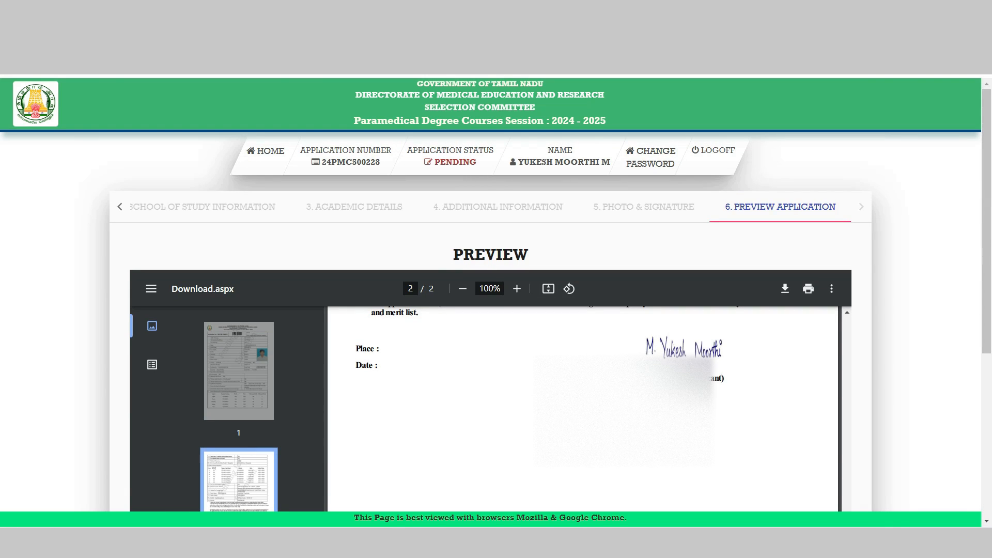
scroll(491, 320, "down", 5)
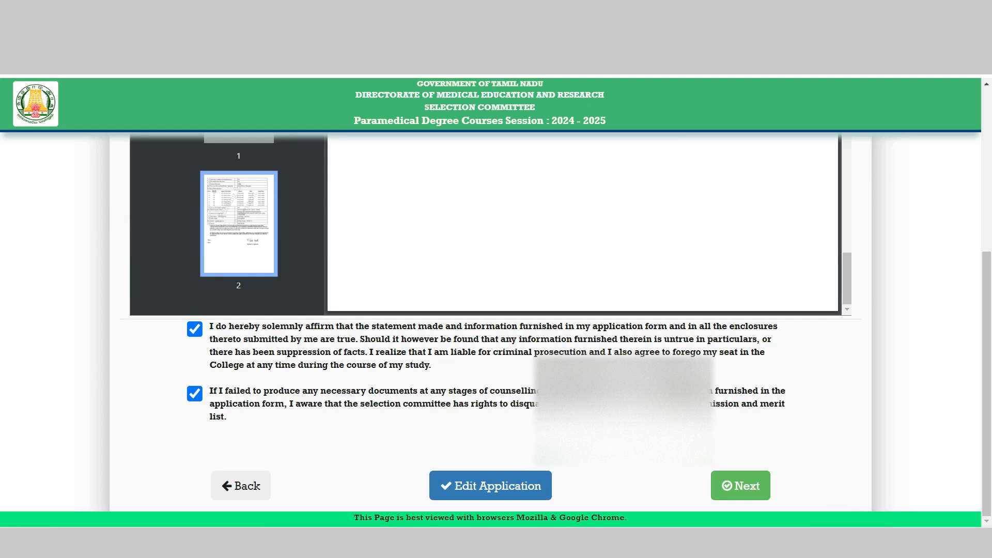
Open the final verification of the application details, close it without confirming, and recheck the preview and declarations
left_click(740, 485)
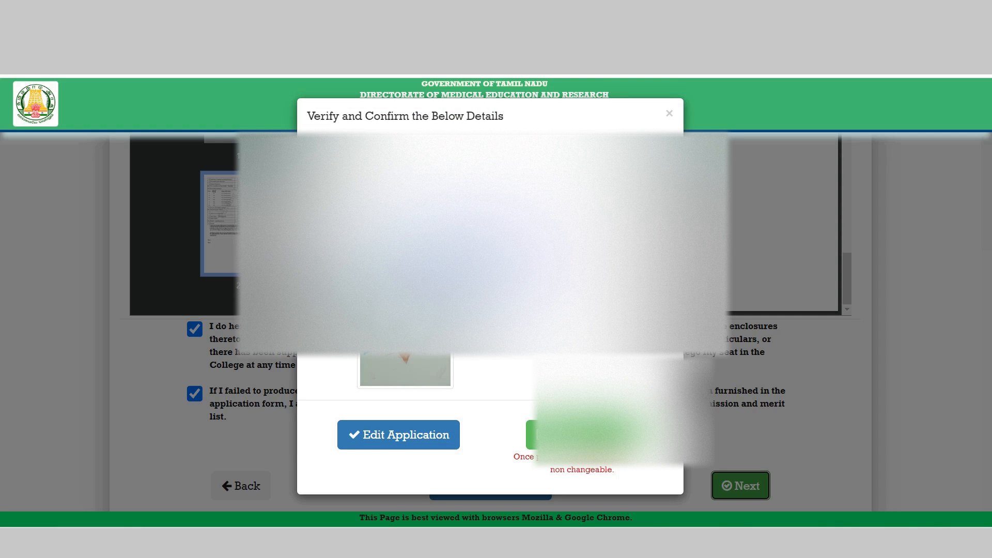
left_click(669, 113)
scroll(739, 222, "up", 7)
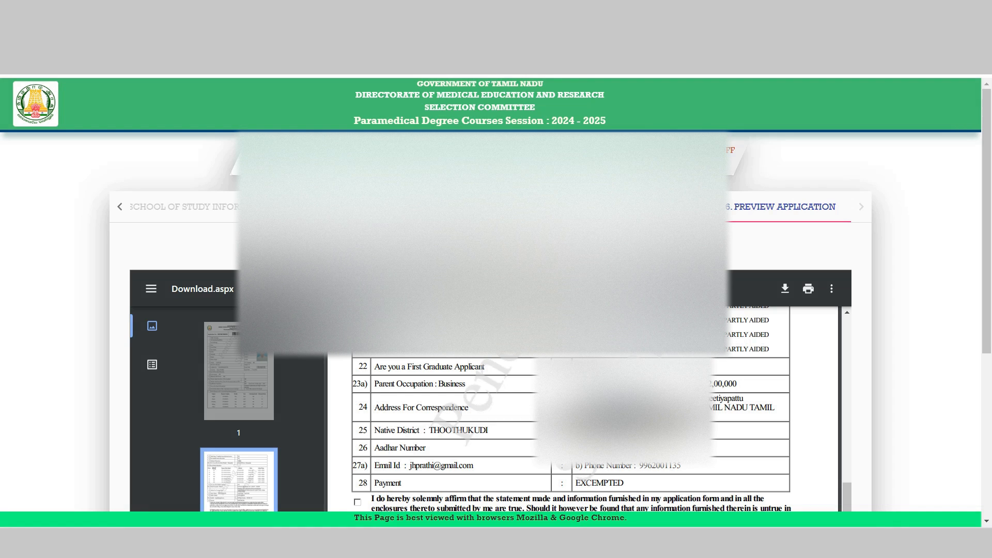
scroll(584, 392, "down", 10)
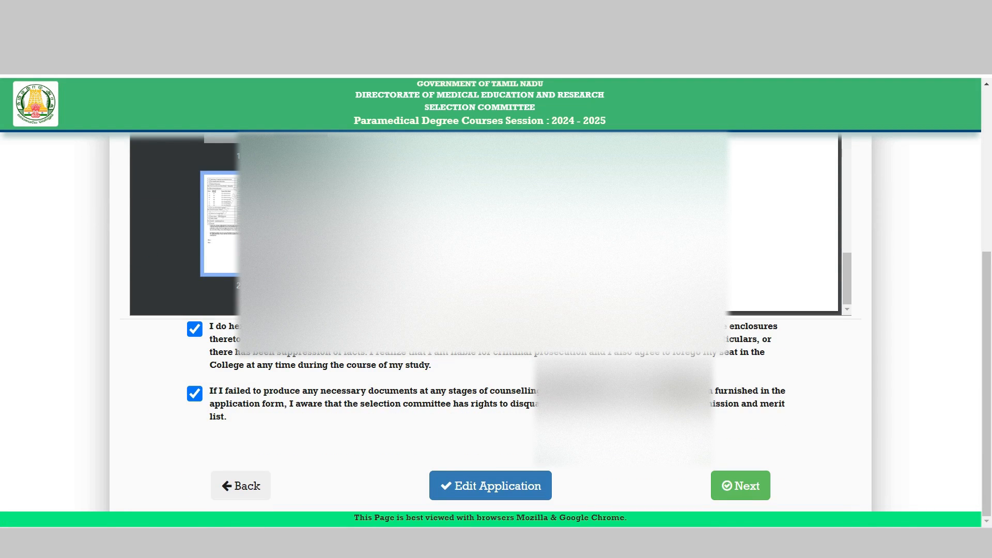
Reopen the application for editing and review the address and community certificate details in Personal Information
left_click(490, 486)
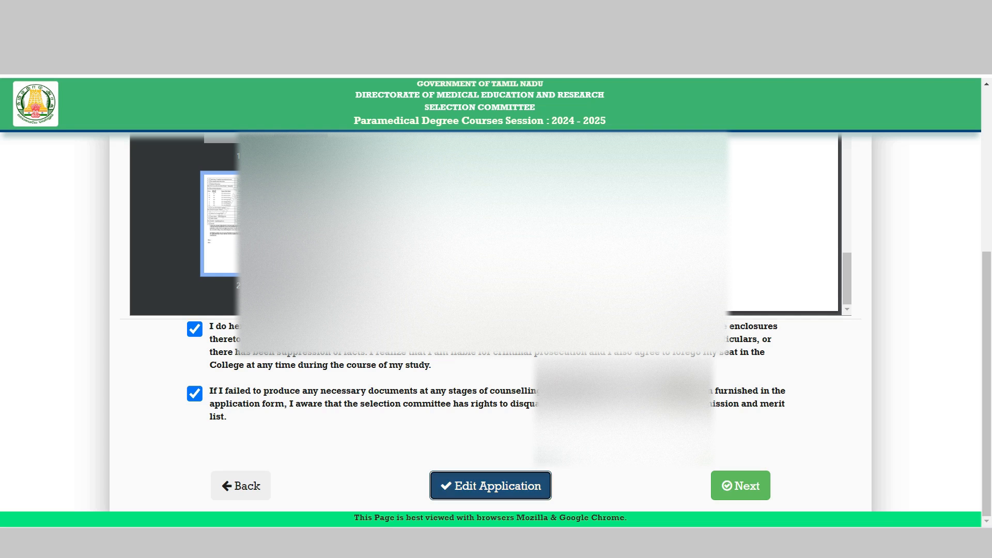
scroll(495, 320, "down", 15)
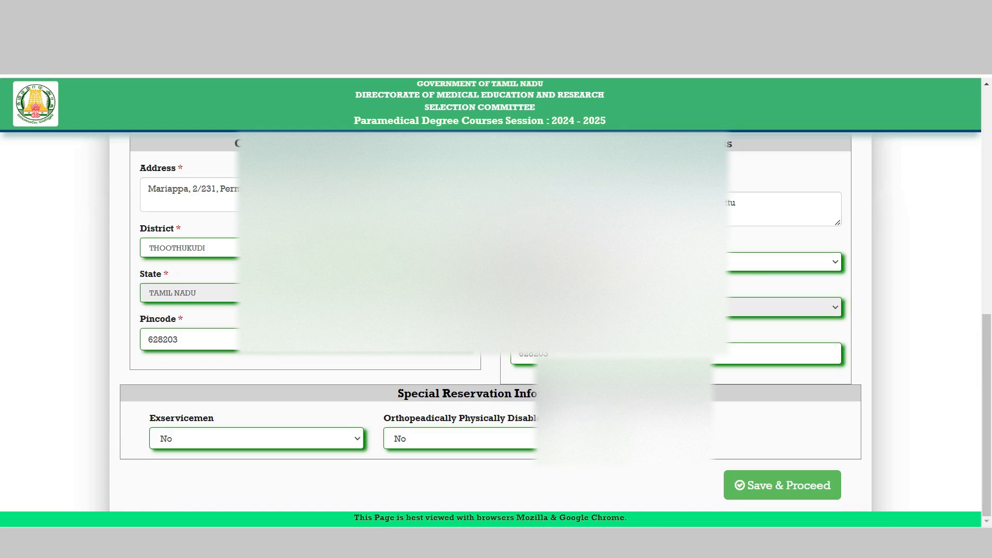
scroll(495, 321, "up", 5)
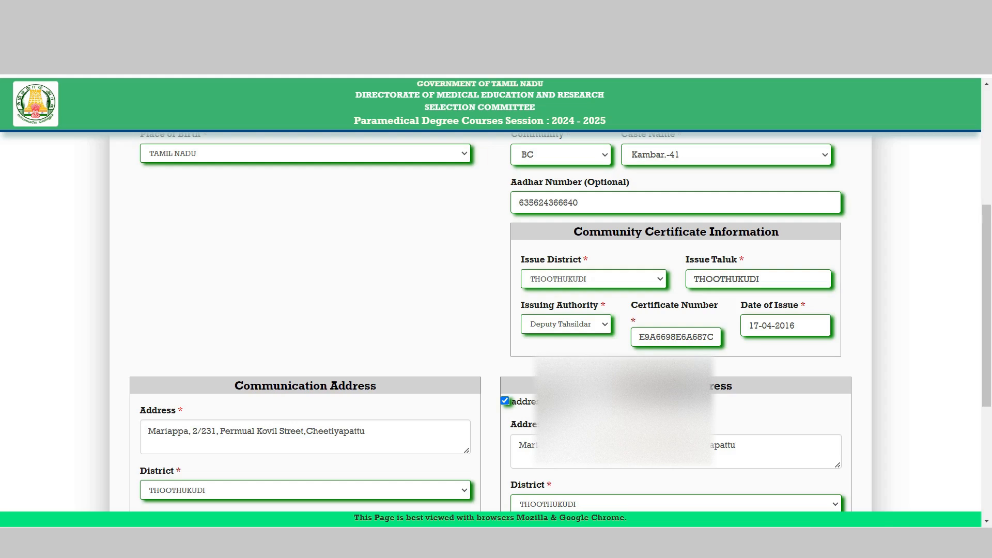